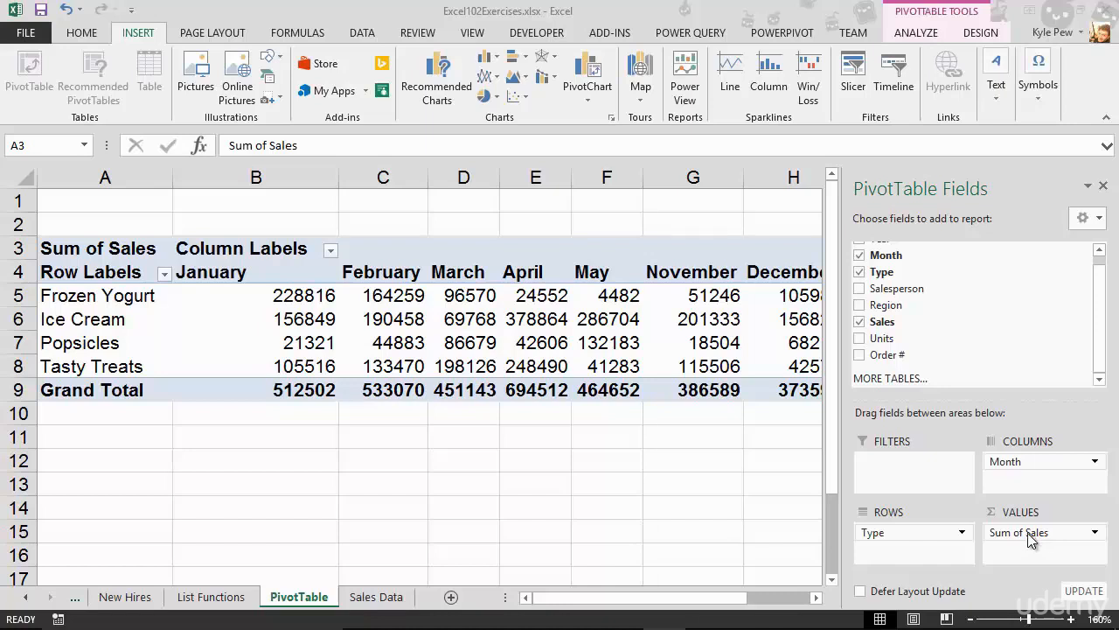
# - Replace the Sum of Sales values field in the PivotTable with a count of Type
pyautogui.click(1029, 530)
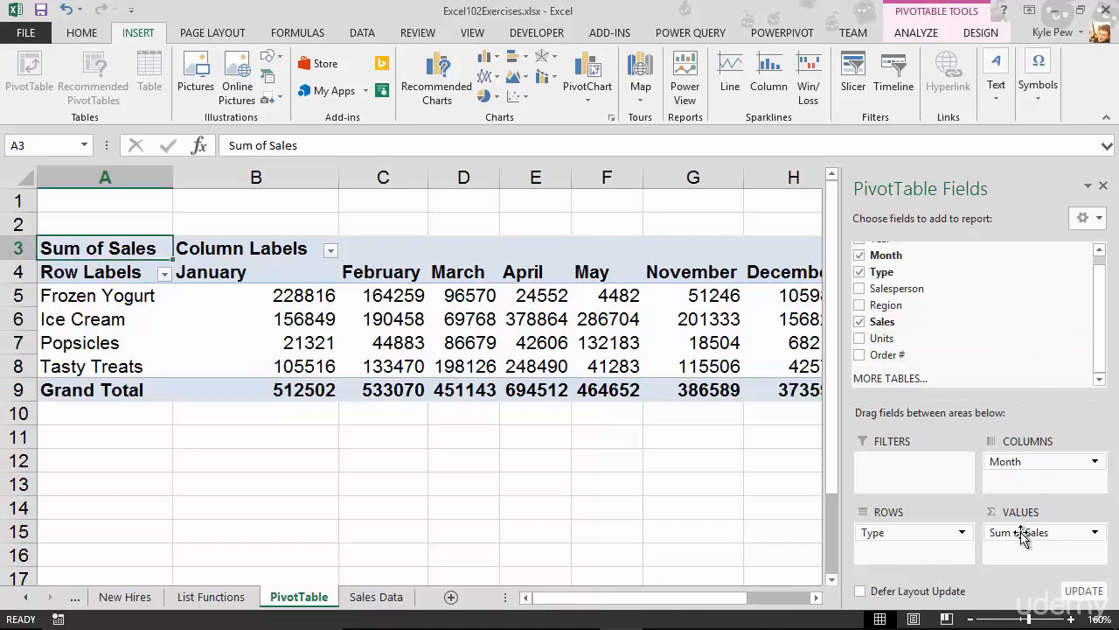
pyautogui.moveTo(1024, 532); pyautogui.dragTo(1048, 360)
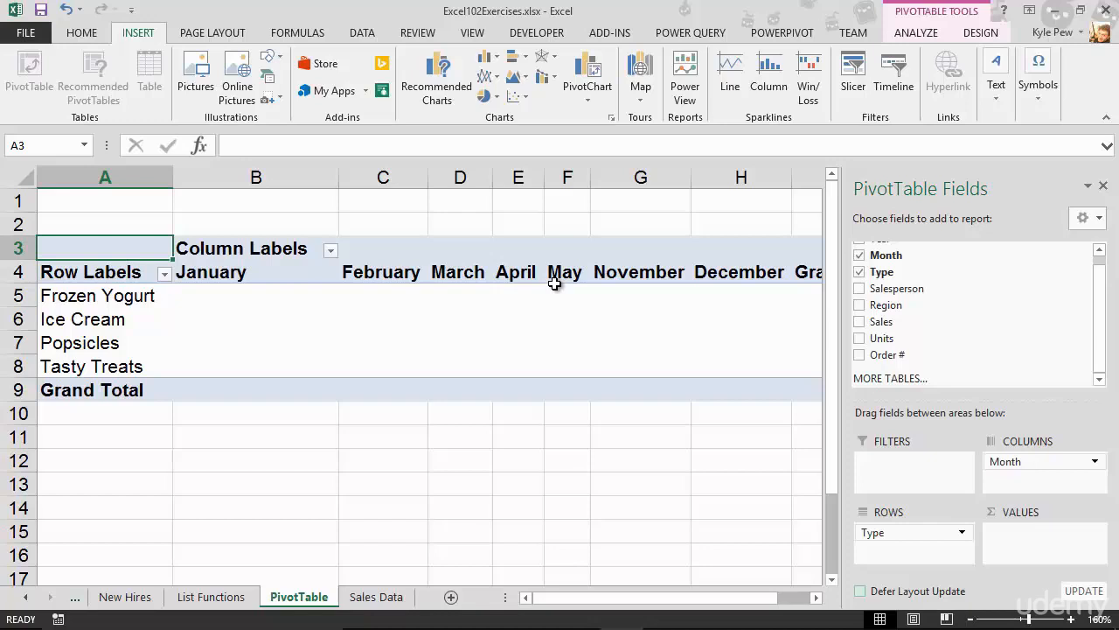
pyautogui.scroll(1, 977, 312)
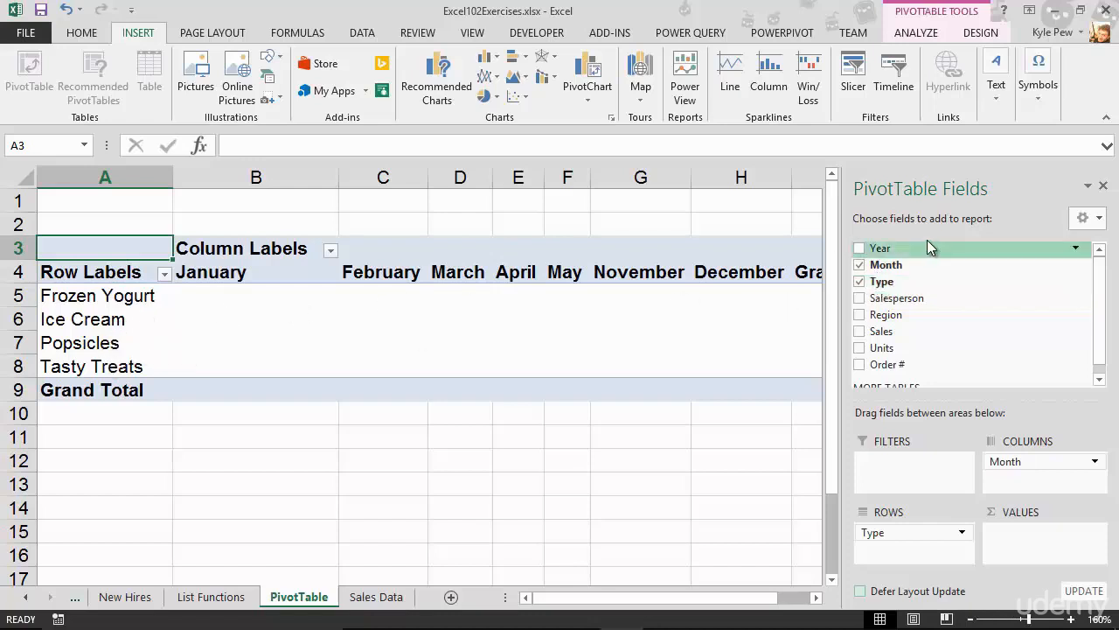
pyautogui.moveTo(912, 280); pyautogui.dragTo(1015, 548)
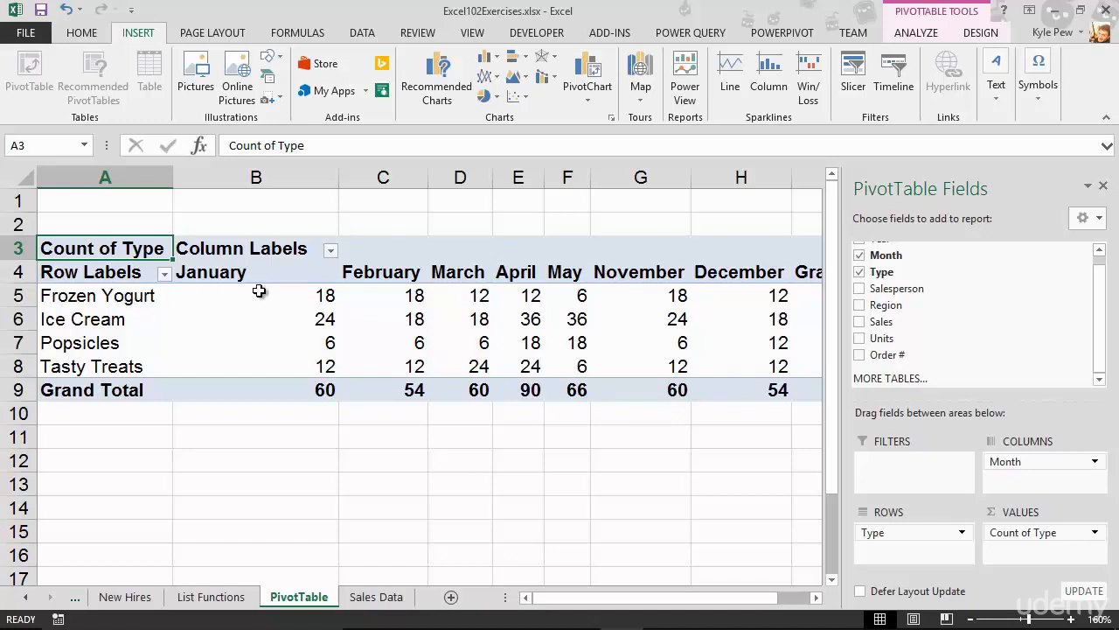
pyautogui.moveTo(272, 294)
pyautogui.moveTo(296, 321)
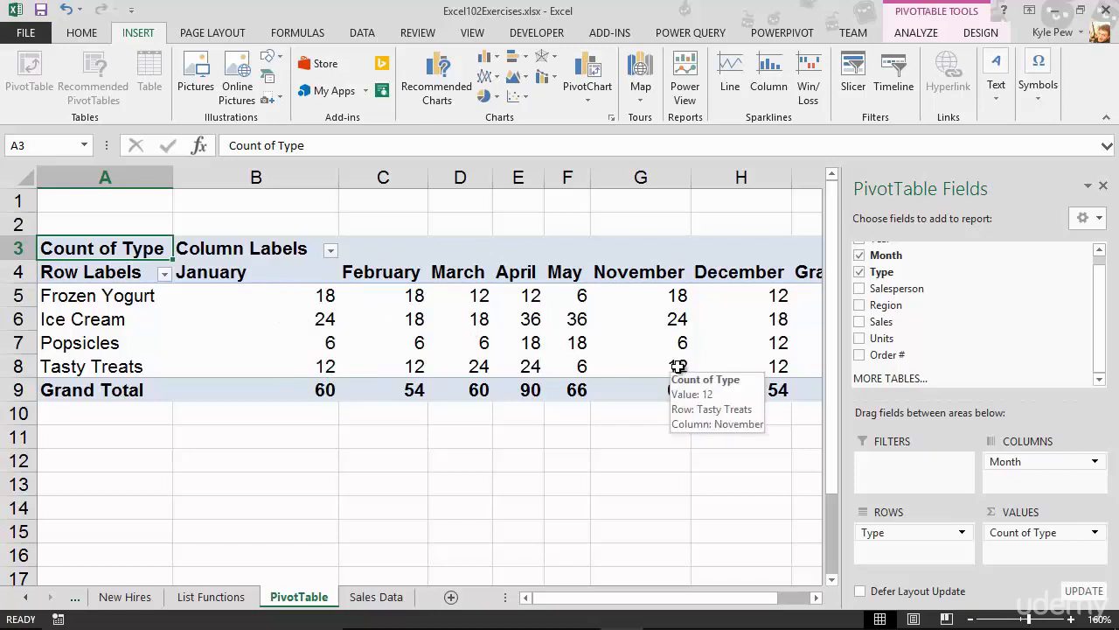
pyautogui.moveTo(236, 337)
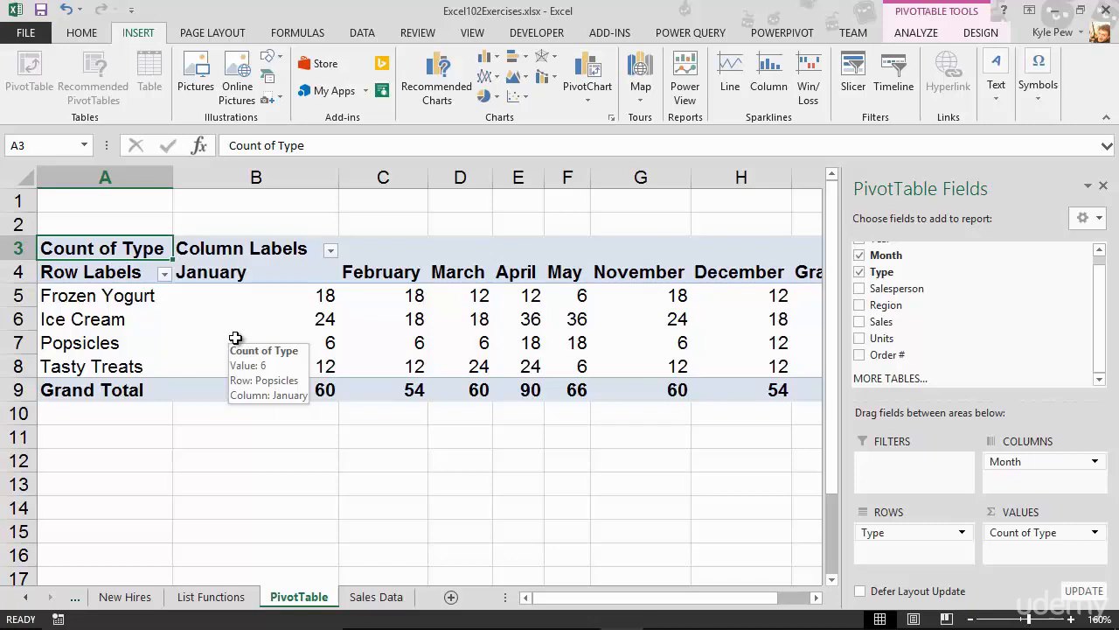
# - Rearrange the PivotTable to list Month in rows with Sum of Sales as values, removing Count of Type and the Type row field
pyautogui.click(1004, 537)
pyautogui.moveTo(1002, 537); pyautogui.dragTo(982, 346)
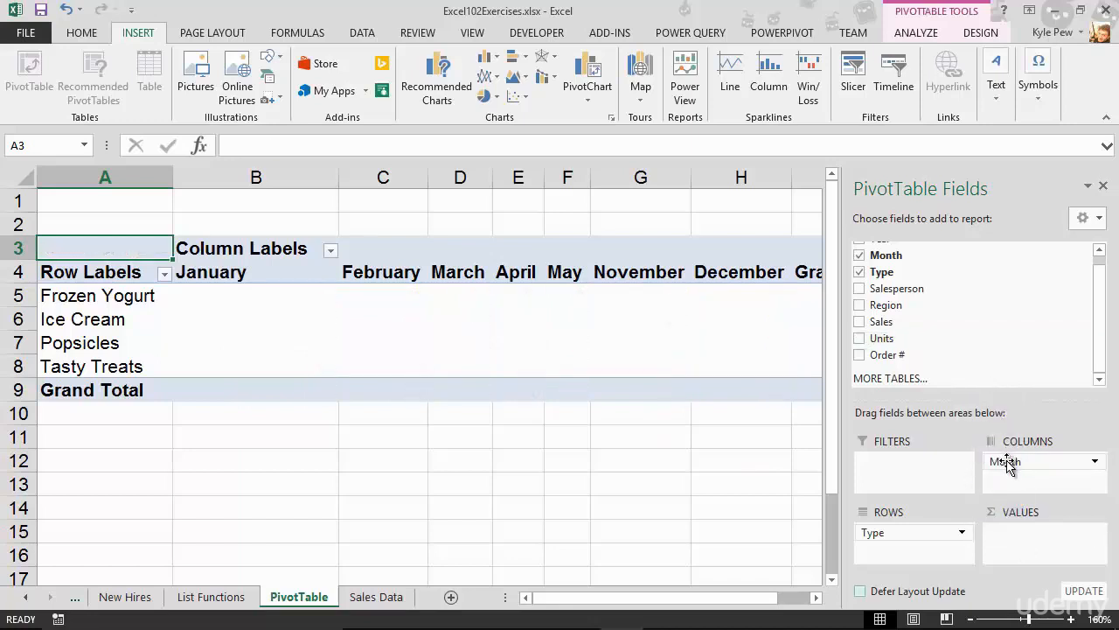
pyautogui.moveTo(1007, 464); pyautogui.dragTo(1001, 344)
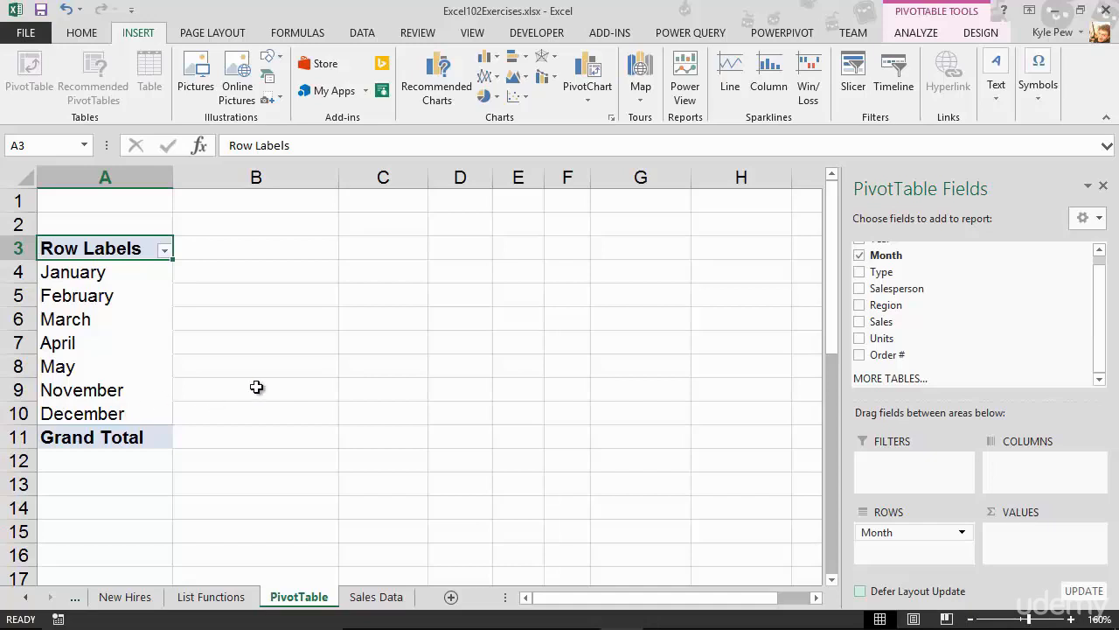
pyautogui.moveTo(898, 323); pyautogui.dragTo(1027, 535)
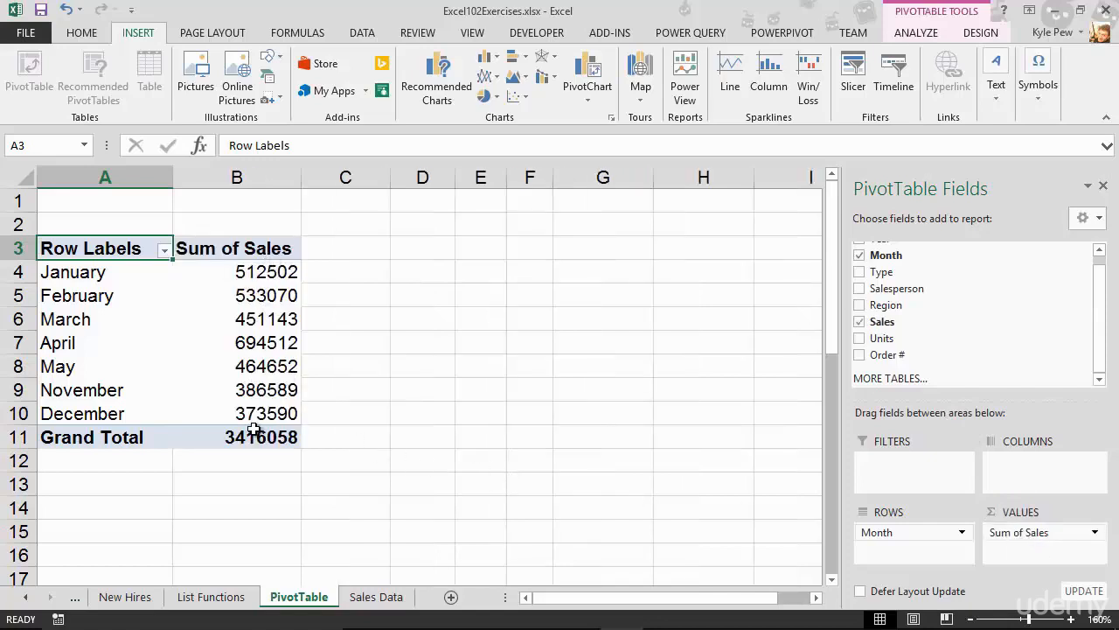
pyautogui.moveTo(254, 433)
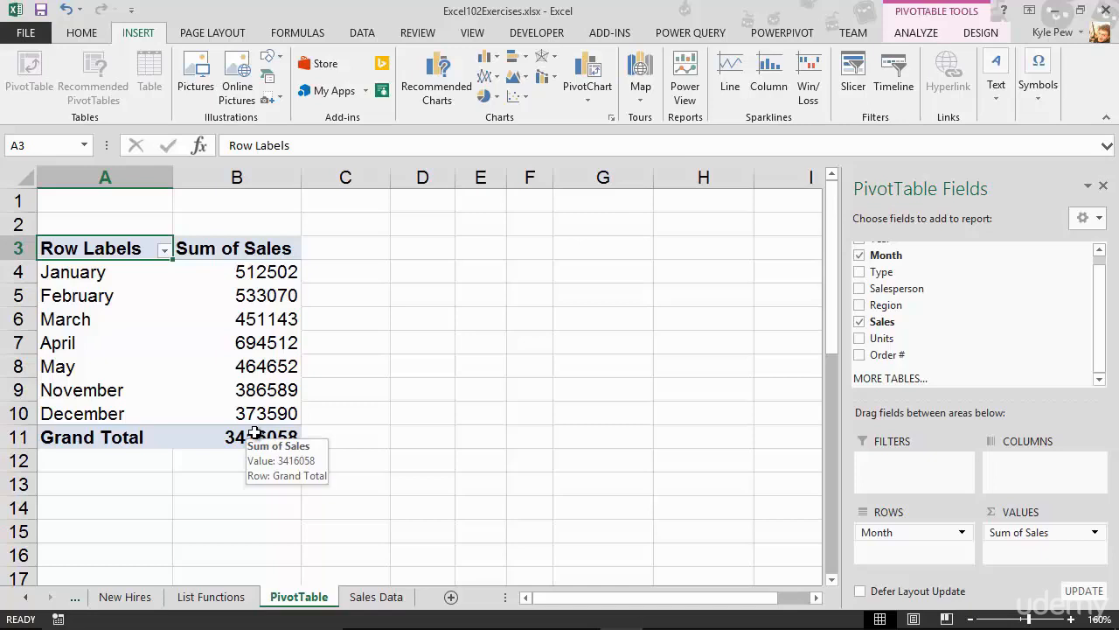
# - Change the Sales value field to summarize by Average
pyautogui.click(1075, 530)
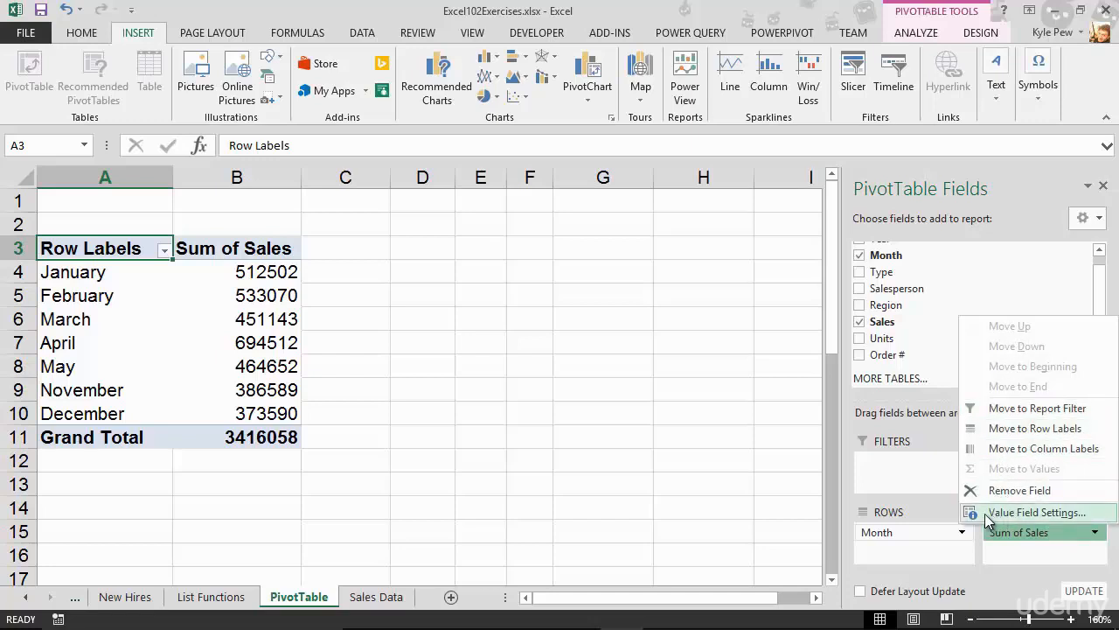
pyautogui.click(1067, 515)
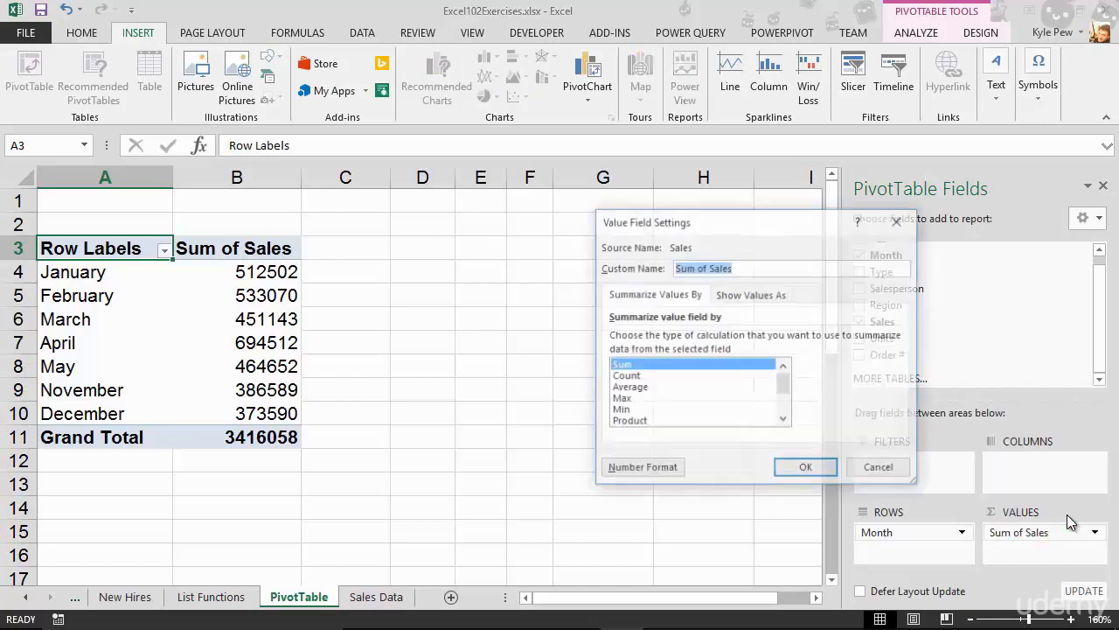
pyautogui.moveTo(744, 226); pyautogui.dragTo(511, 210)
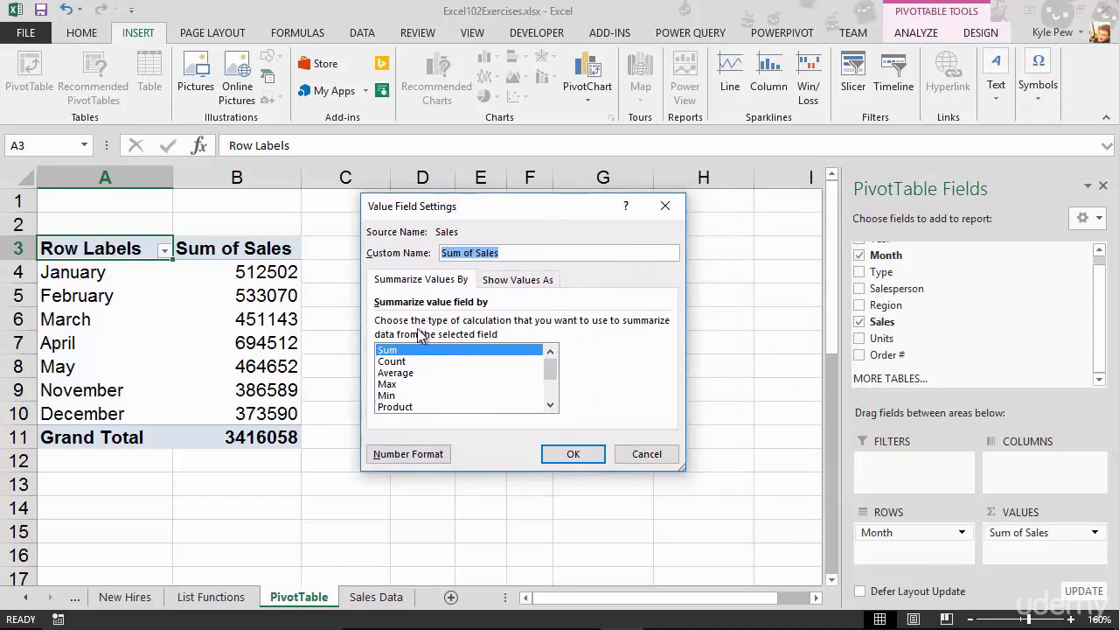
pyautogui.click(403, 375)
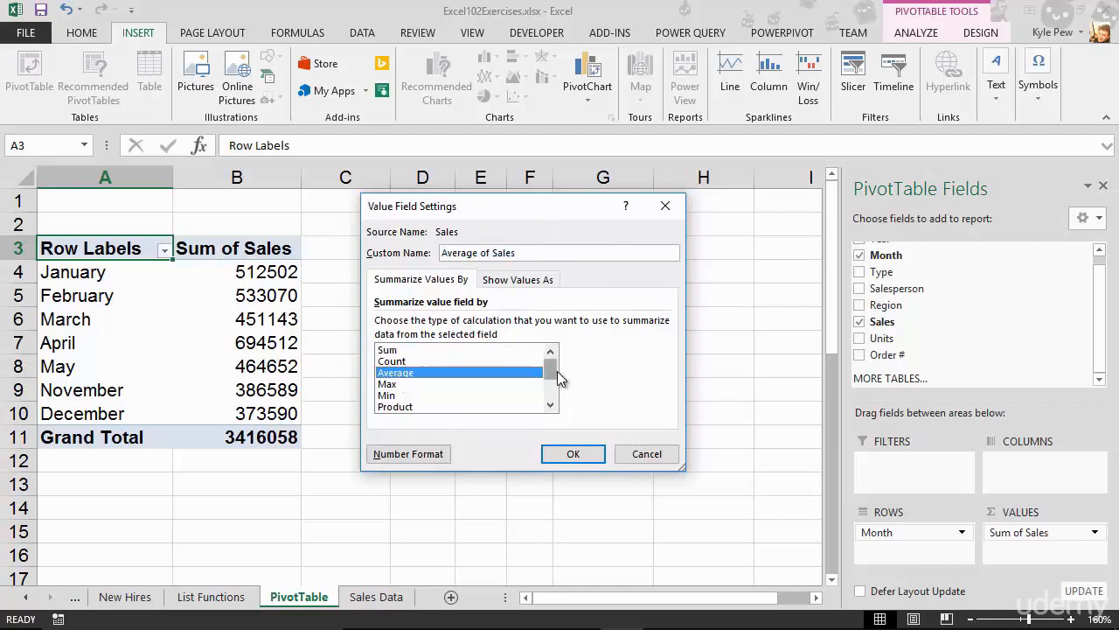
pyautogui.moveTo(553, 368); pyautogui.dragTo(552, 396)
pyautogui.moveTo(556, 379); pyautogui.dragTo(558, 364)
pyautogui.click(570, 453)
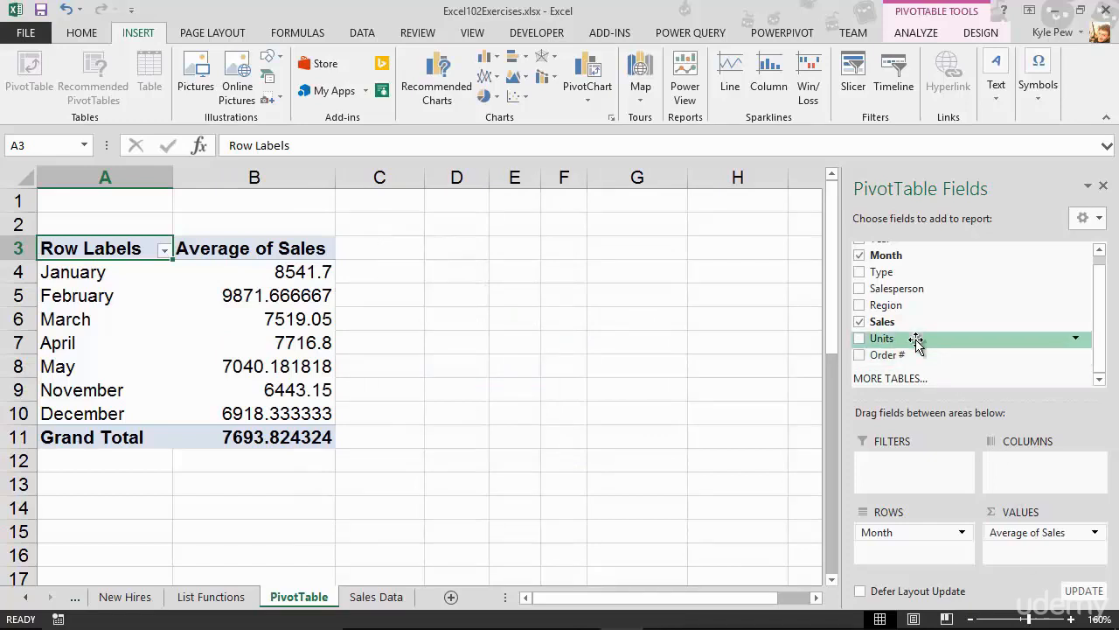
# - Add the Sales field a second time to the PivotTable values, below Average of Sales
pyautogui.click(1063, 534)
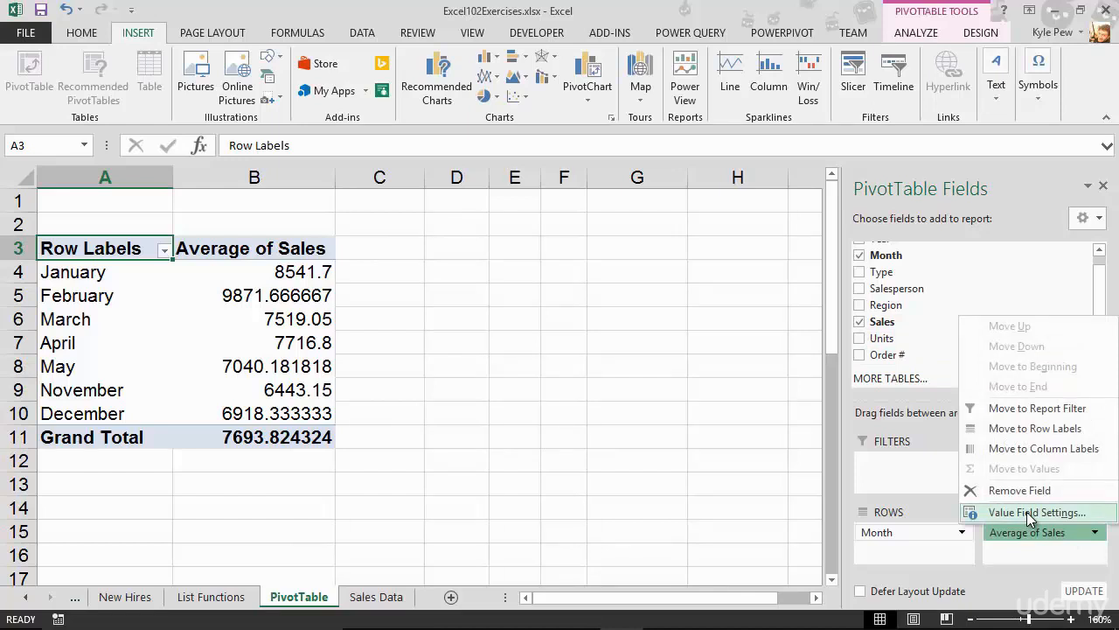
pyautogui.click(975, 220)
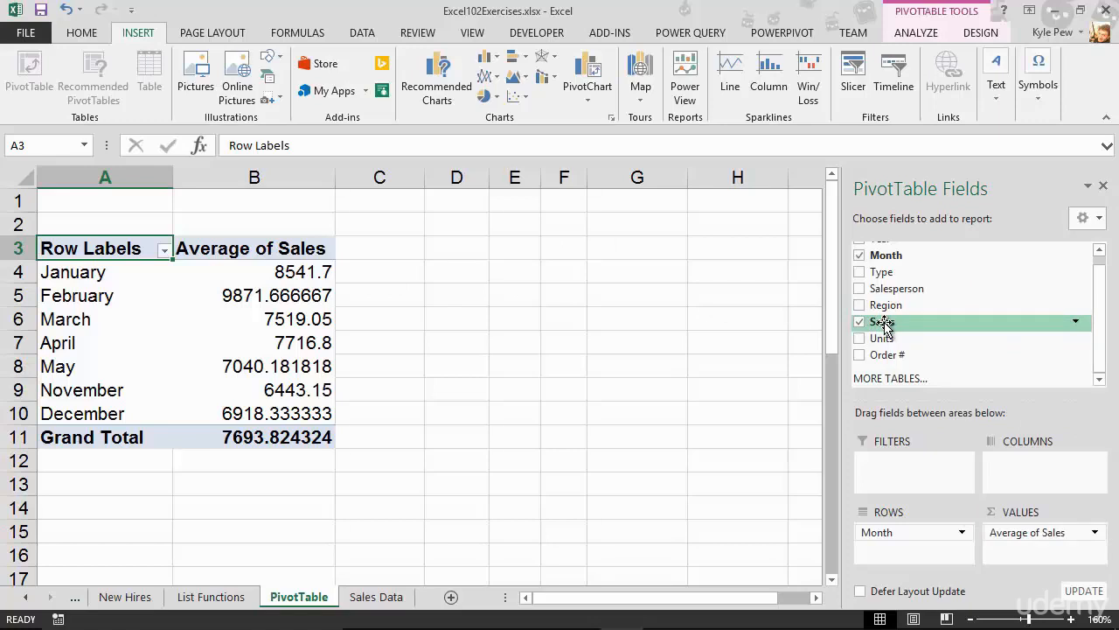
pyautogui.moveTo(884, 325); pyautogui.dragTo(1001, 553)
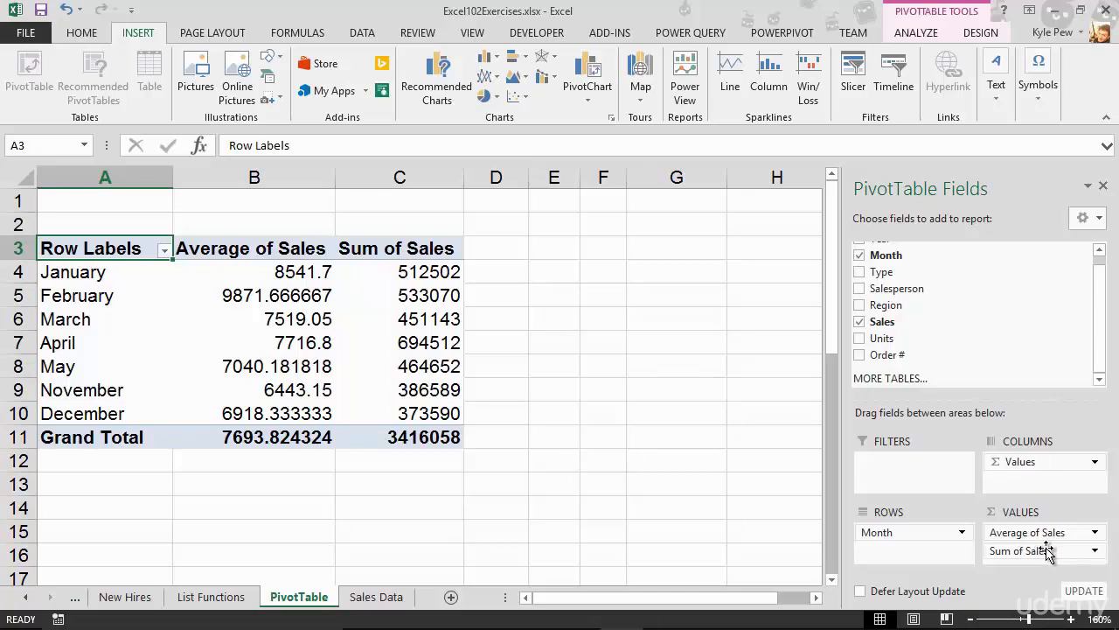
# - Show the Sum of Sales values as % Difference From, with Month as base field and (previous) as base item
pyautogui.click(1081, 552)
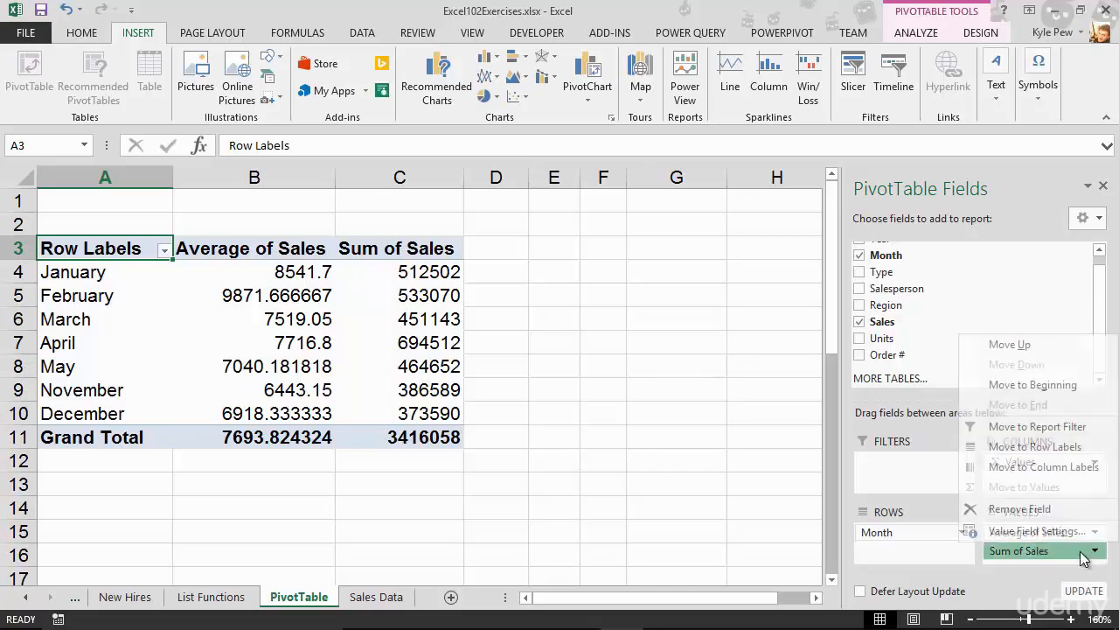
pyautogui.click(1034, 531)
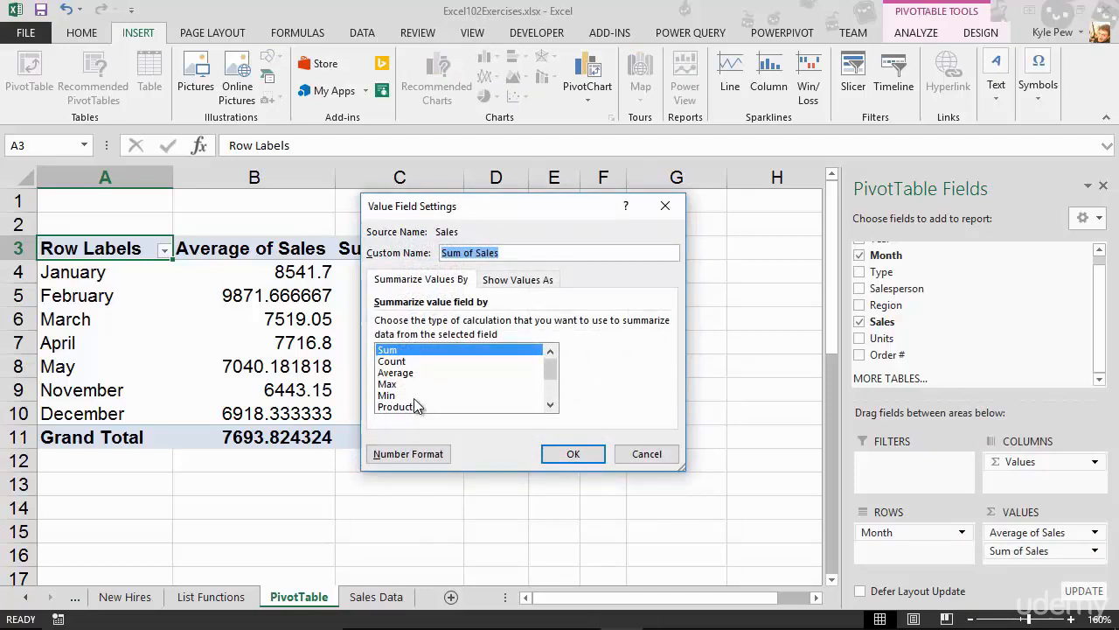
pyautogui.click(546, 284)
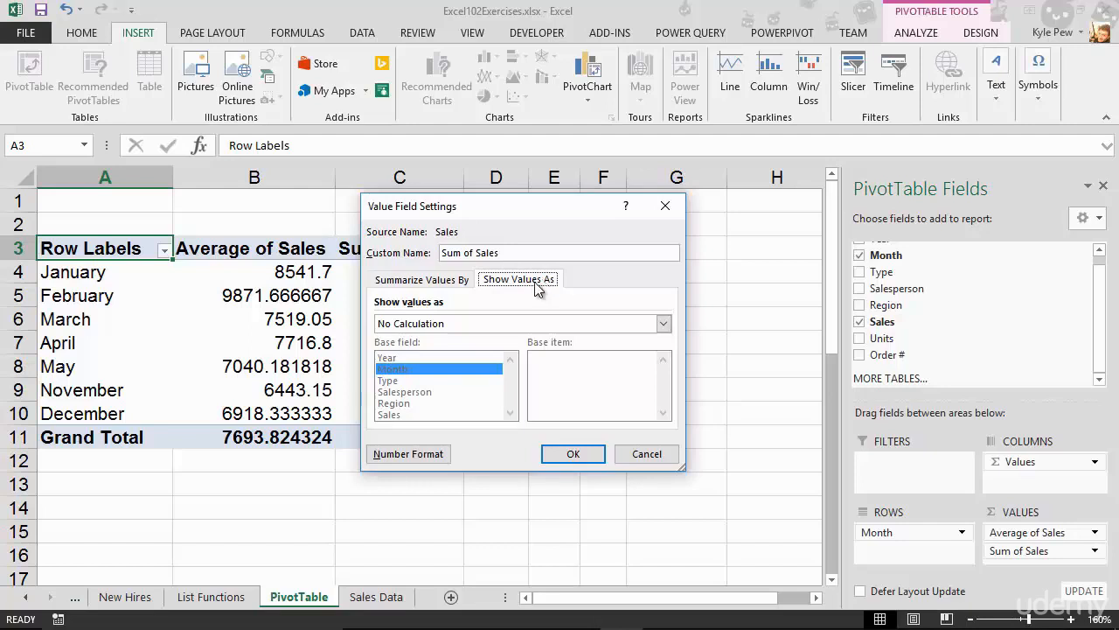
pyautogui.click(467, 324)
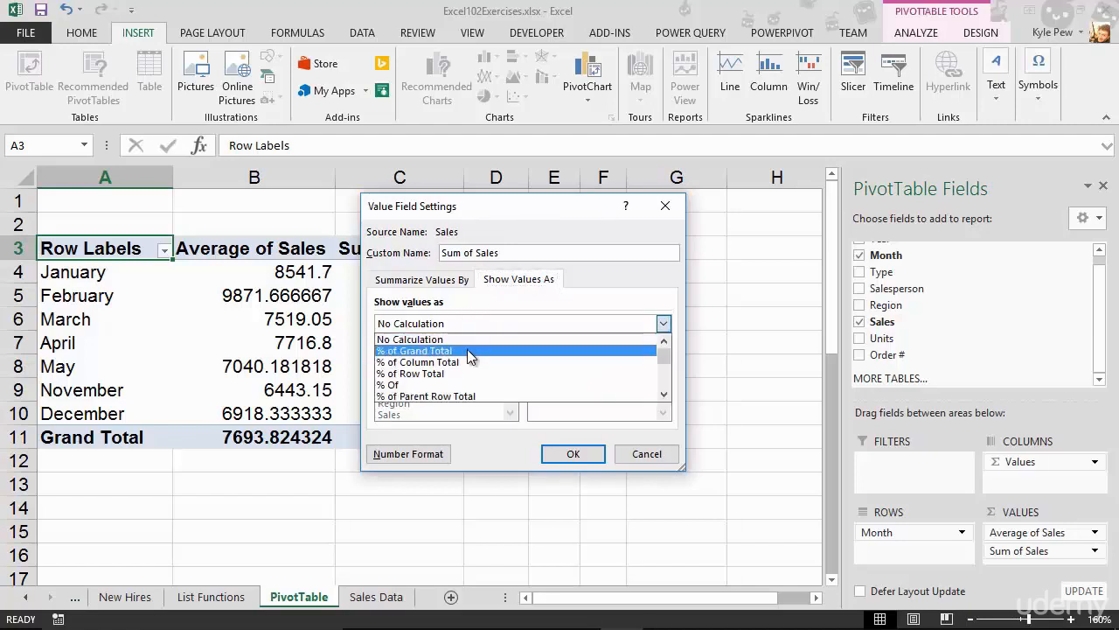
pyautogui.scroll(-1, 467, 354)
pyautogui.scroll(-2, 467, 354)
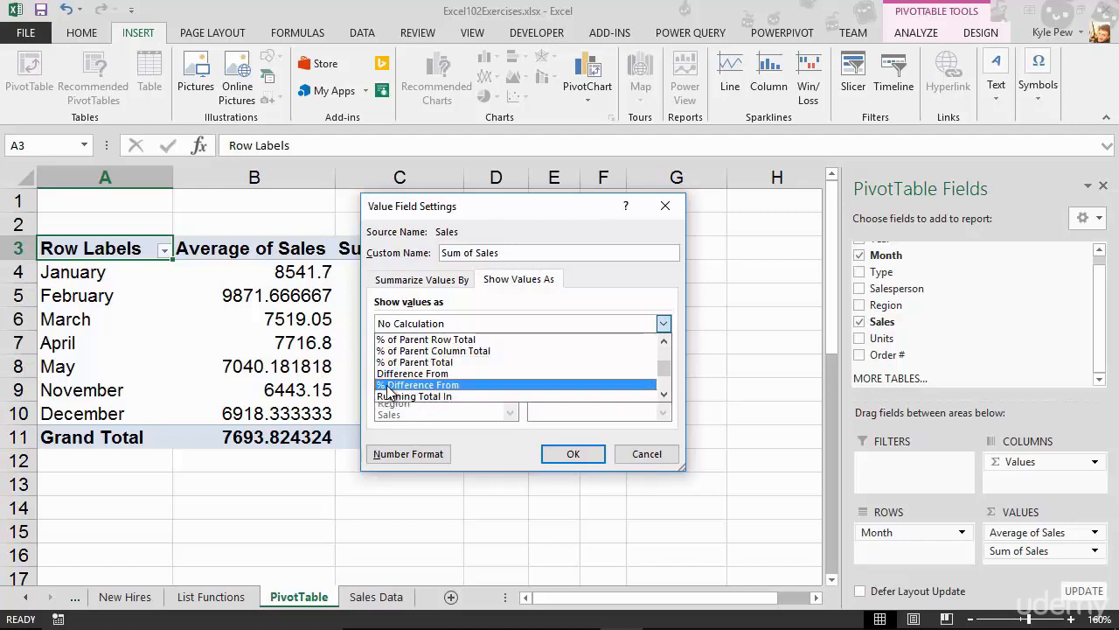
pyautogui.click(450, 385)
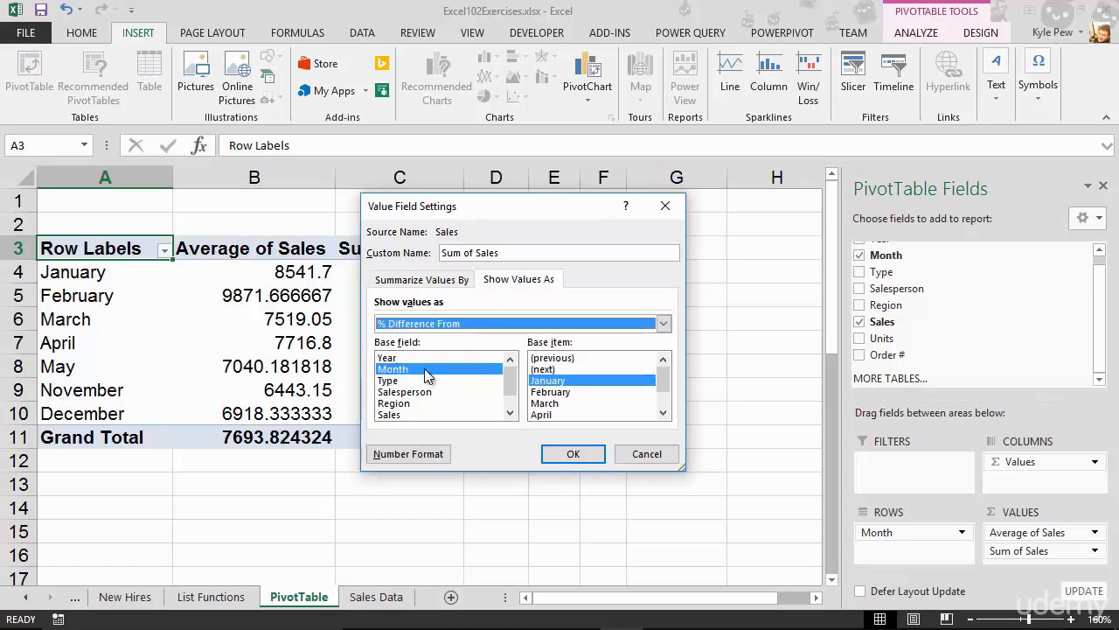
pyautogui.click(574, 358)
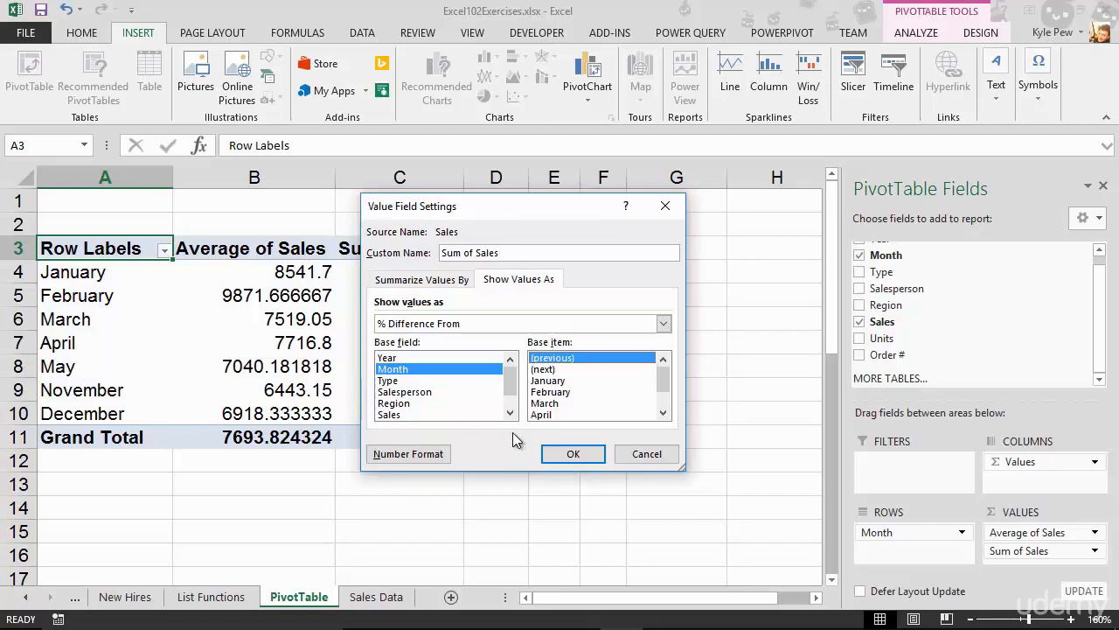
pyautogui.click(570, 454)
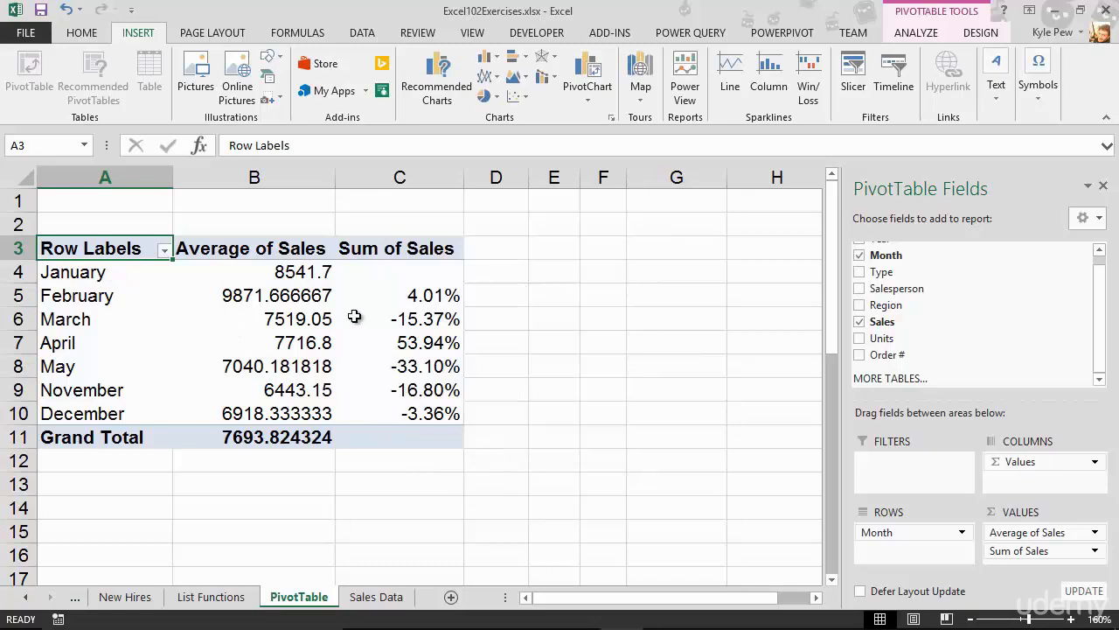
# - Look through the Show Values As calculation options for the Average of Sales field, then cancel its settings
pyautogui.moveTo(392, 297)
pyautogui.moveTo(305, 320)
pyautogui.moveTo(404, 326)
pyautogui.click(1061, 531)
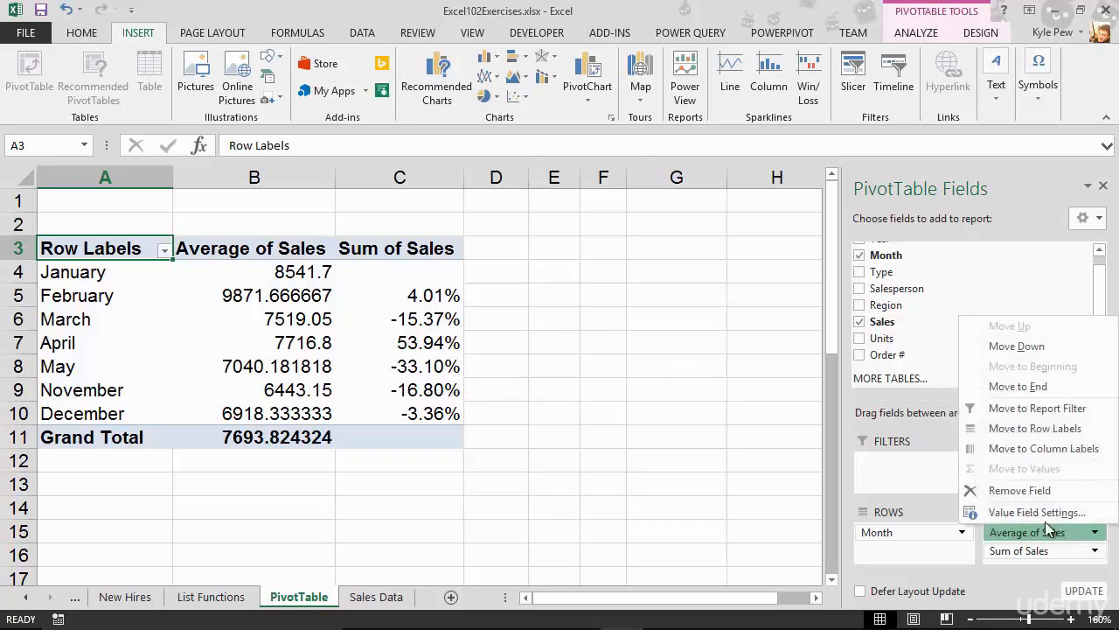
pyautogui.click(1032, 514)
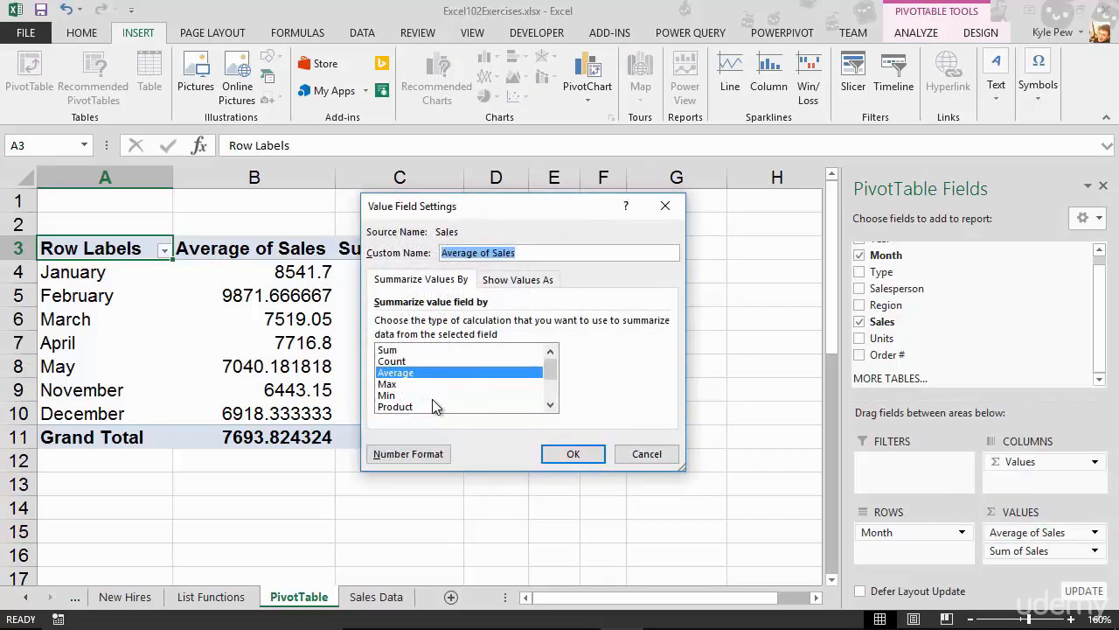
pyautogui.click(507, 281)
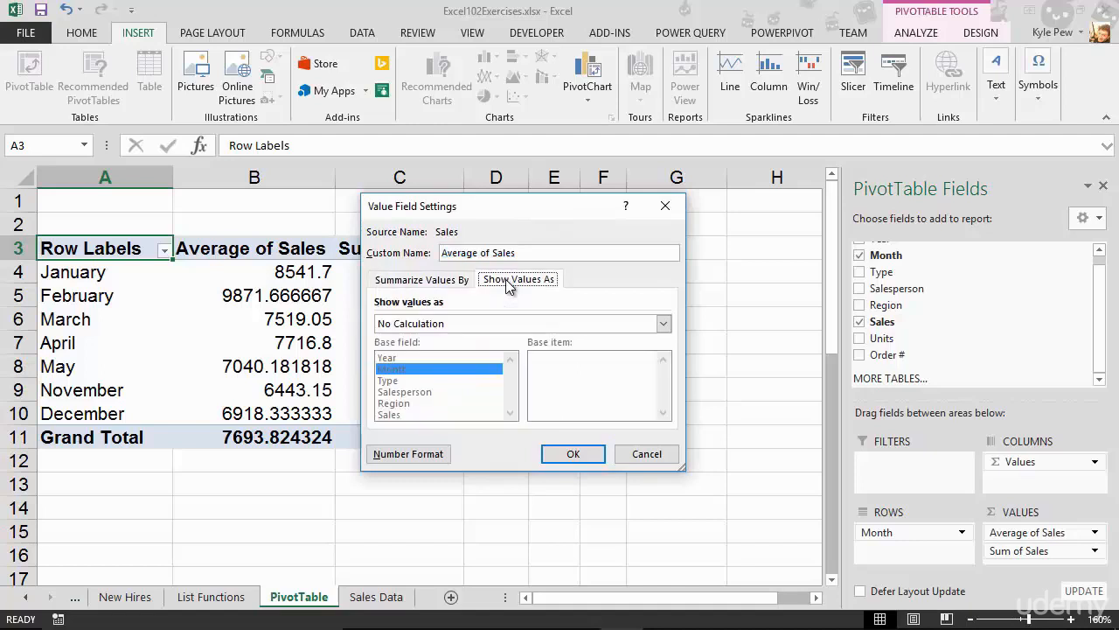
pyautogui.click(489, 325)
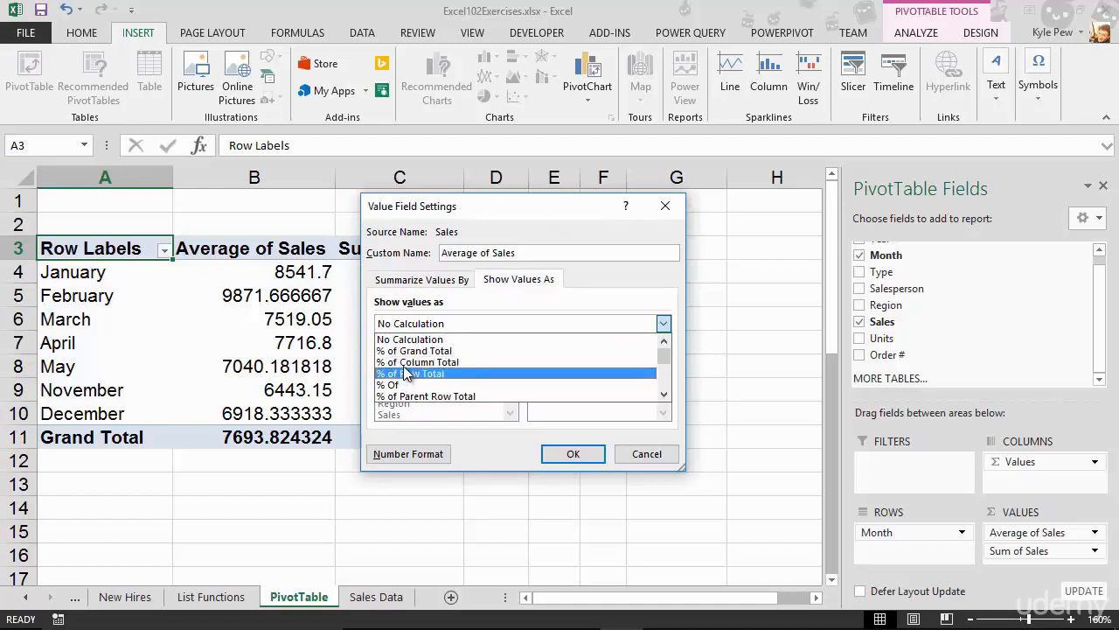
pyautogui.scroll(-2, 411, 374)
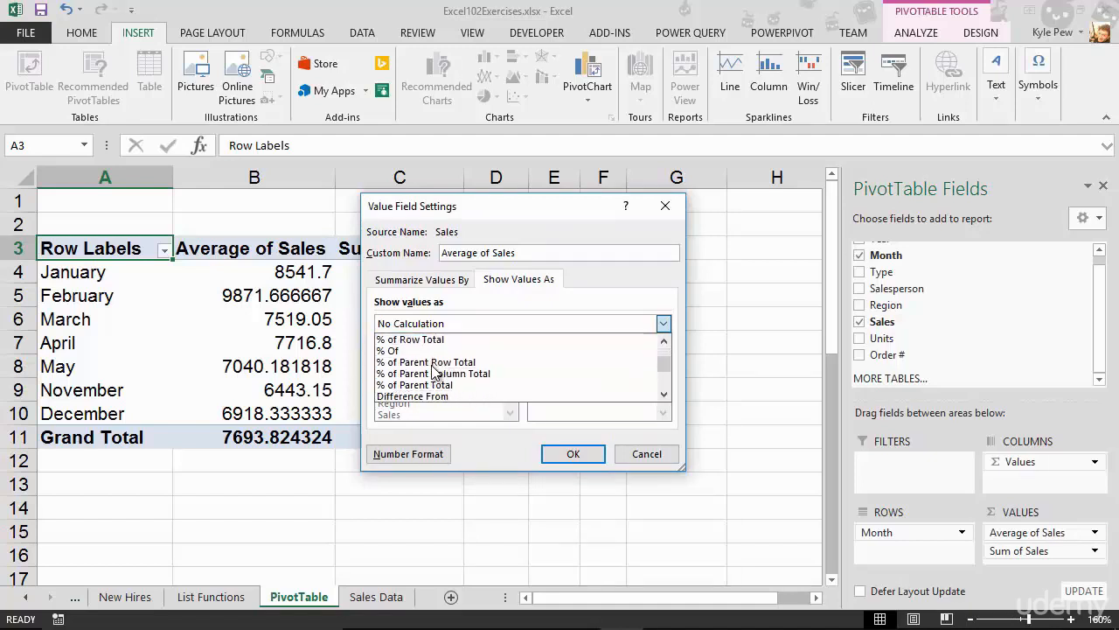
pyautogui.scroll(-1, 432, 374)
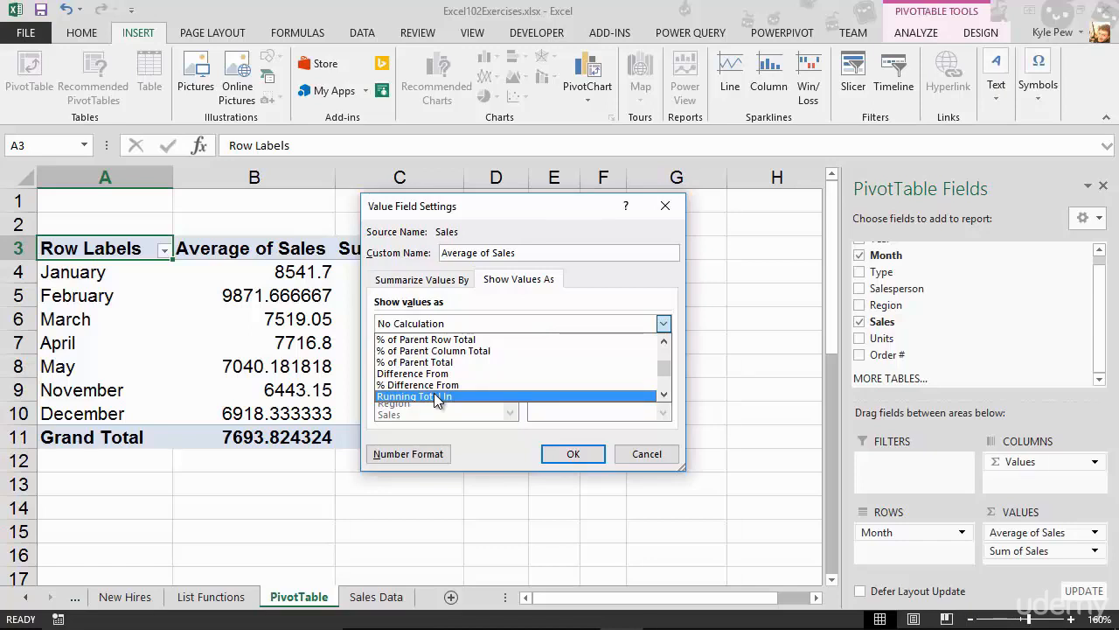
pyautogui.click(644, 453)
pyautogui.click(634, 455)
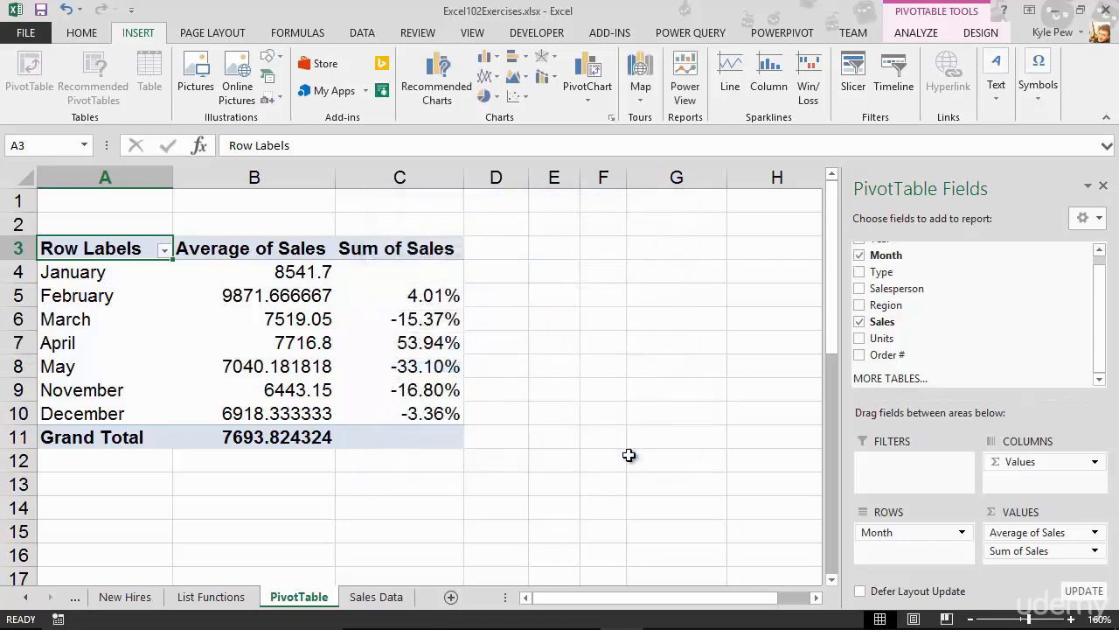